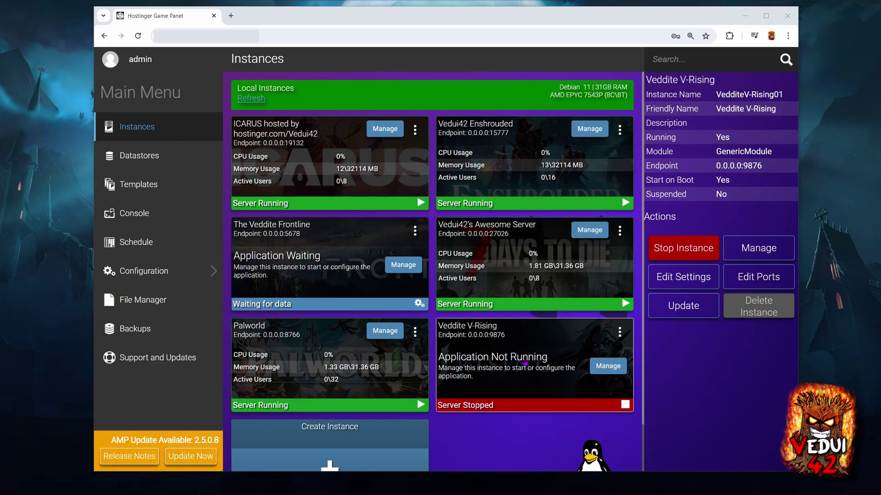
scroll(525, 363, down, 1)
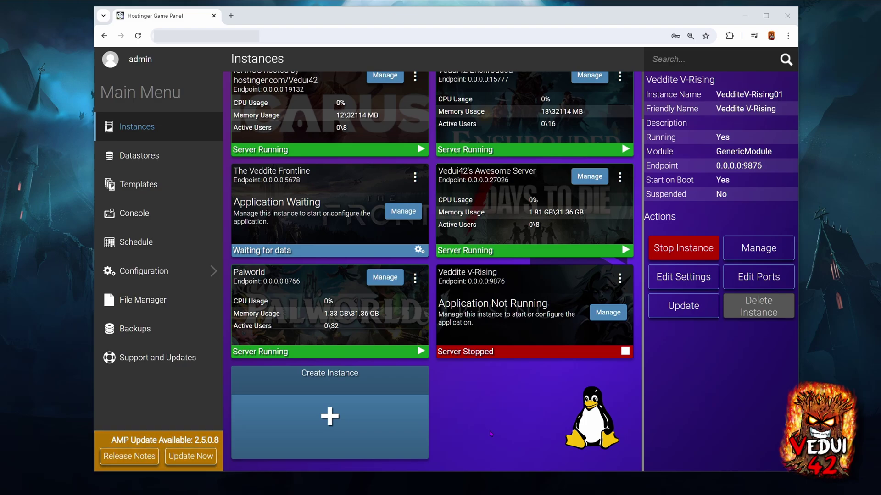
Create a V Rising instance named Veddite V-Rising, leaving After Creation as Do Nothing
click(353, 414)
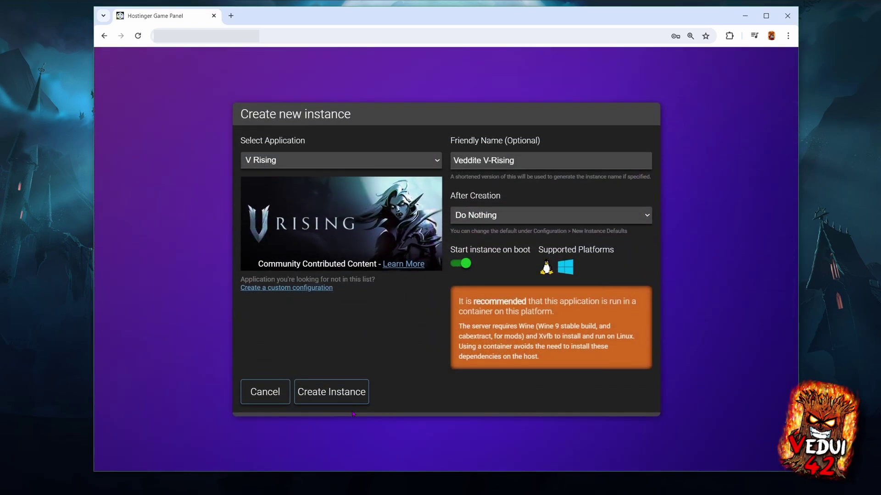
click(363, 163)
scroll(346, 232, down, 5)
scroll(319, 331, up, 5)
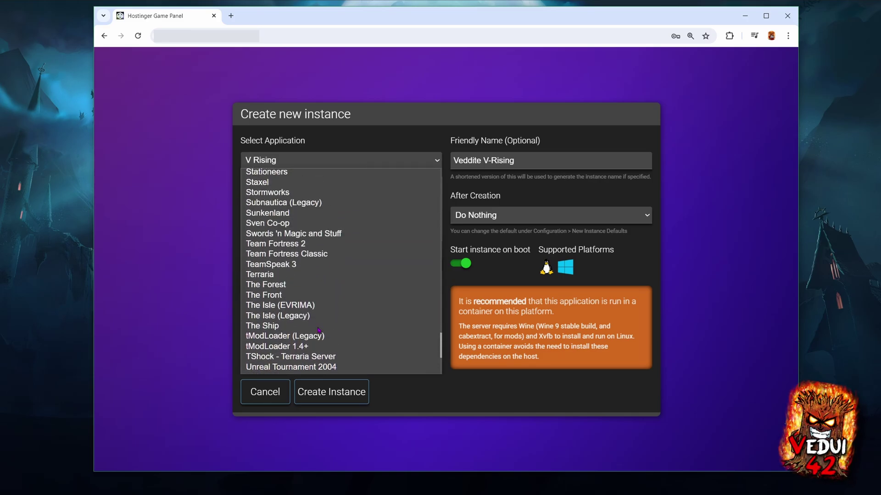
scroll(318, 331, up, 5)
scroll(319, 309, up, 5)
scroll(322, 289, up, 5)
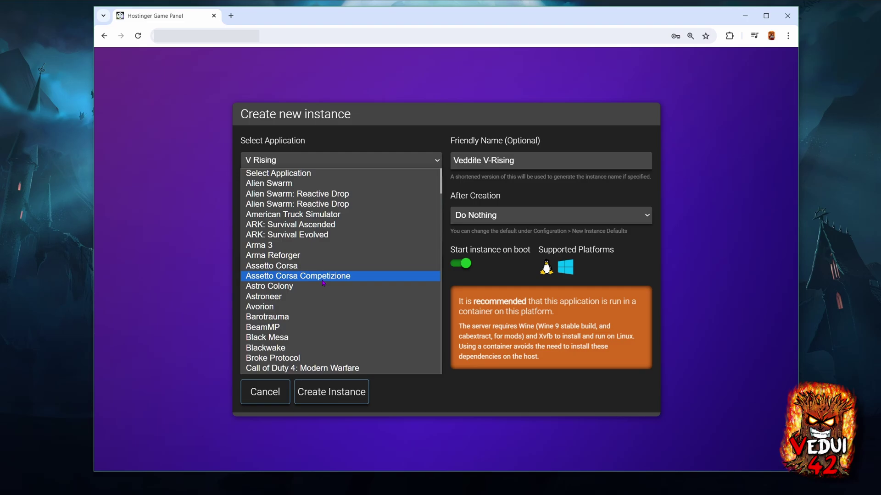
click(563, 160)
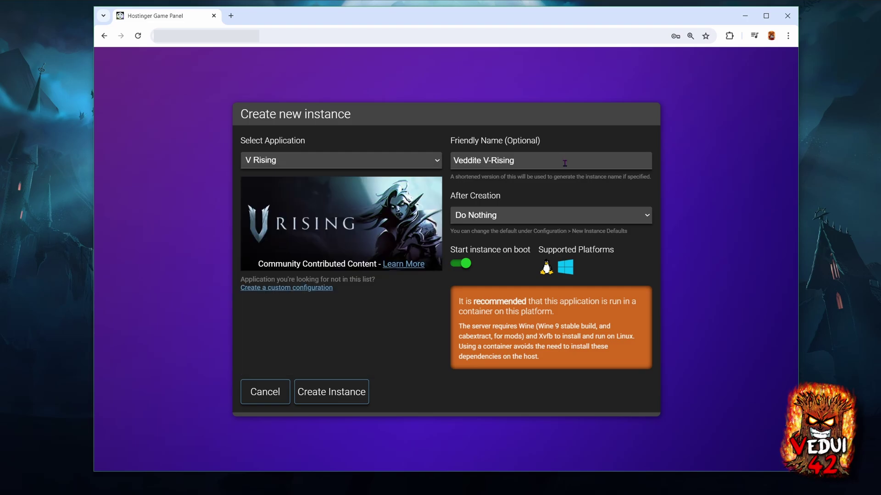
click(528, 218)
click(528, 224)
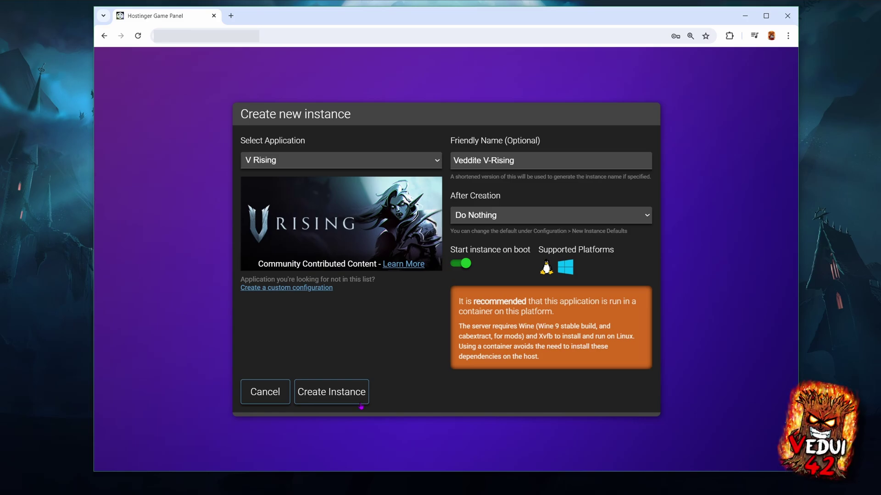
click(338, 393)
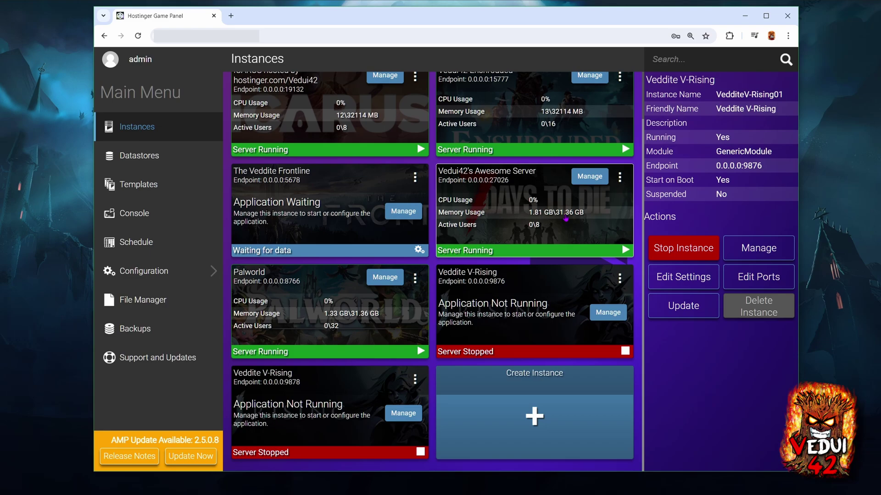
Open management for the new Veddite V-Rising instance on endpoint 9878
click(344, 391)
Run Update on the stopped VedditeV-Rising02 instance to install the V Rising server files
click(774, 251)
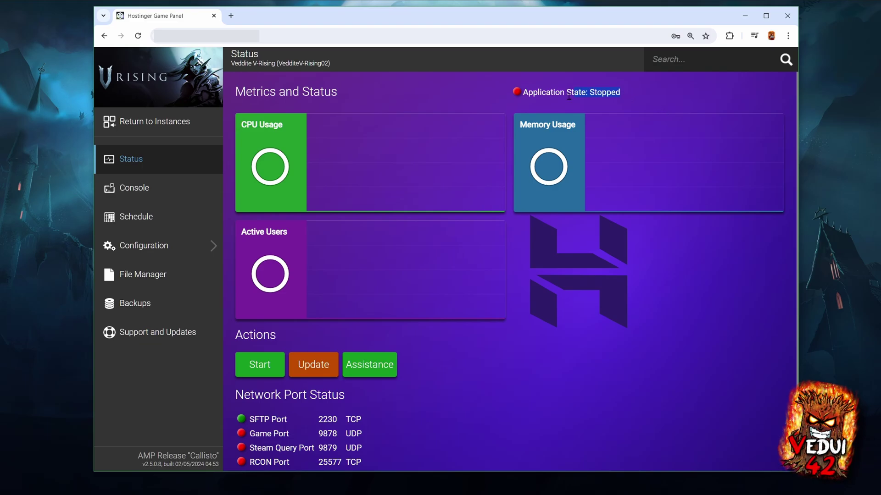
drag(619, 97, 523, 92)
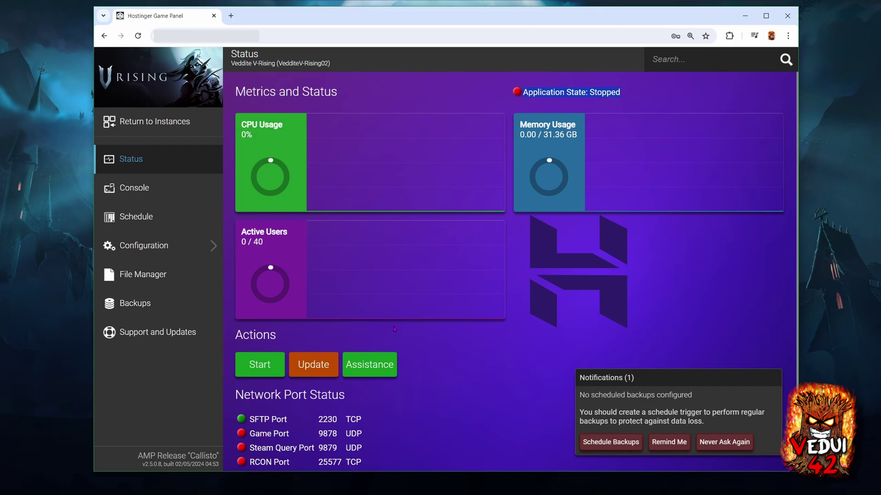
click(317, 365)
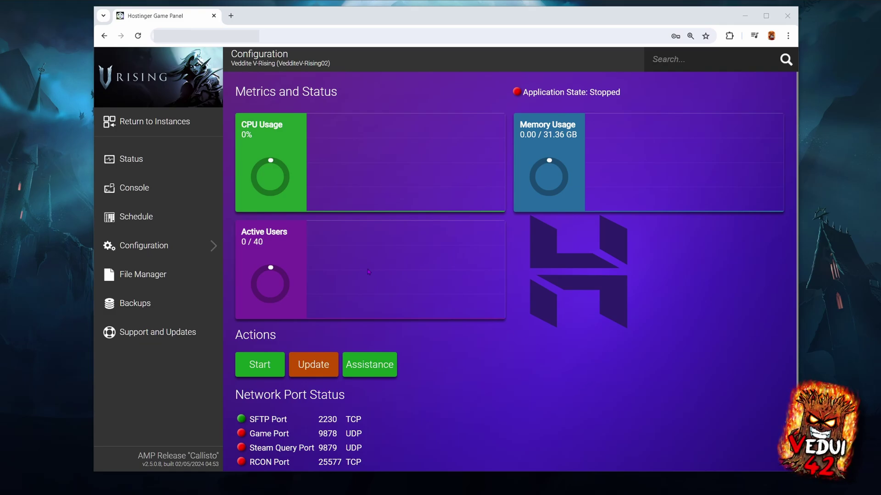
Set Game Mode Type to PvE in V Rising - Game Settings
click(157, 246)
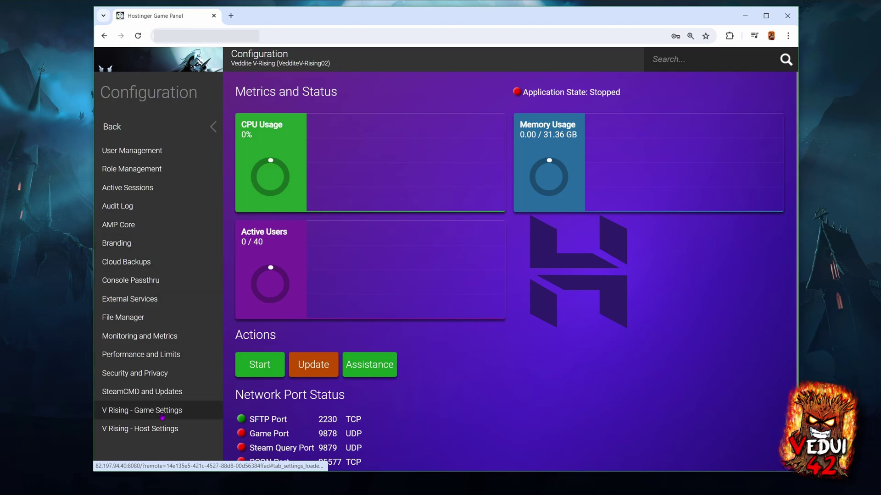
click(162, 413)
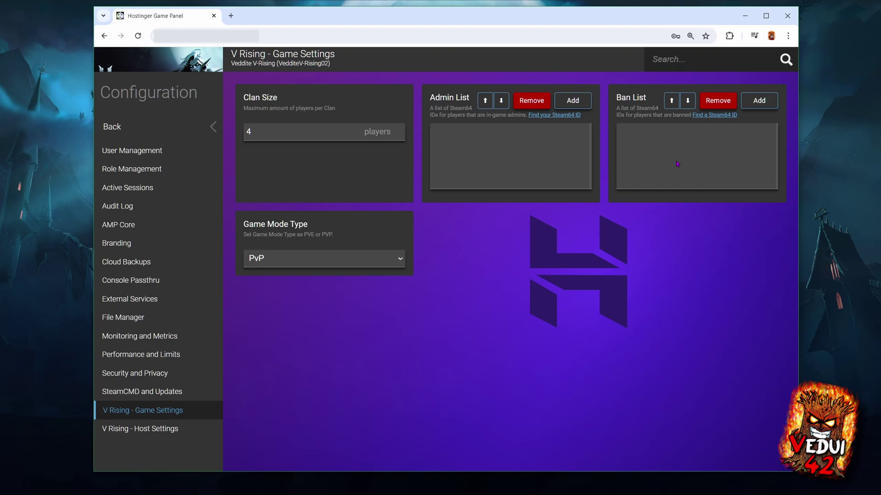
click(370, 260)
click(348, 272)
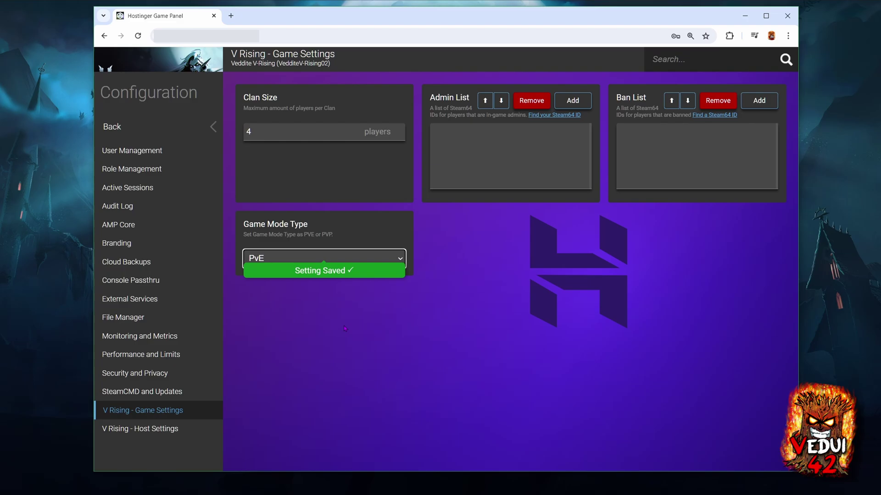
Set server name Vedui42, description Test server, save name world1, and a server password
click(165, 429)
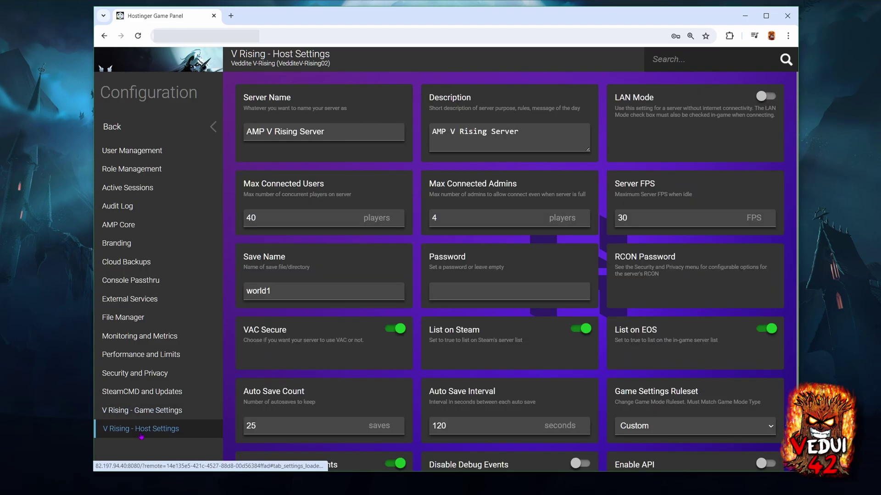
triple_click(353, 135)
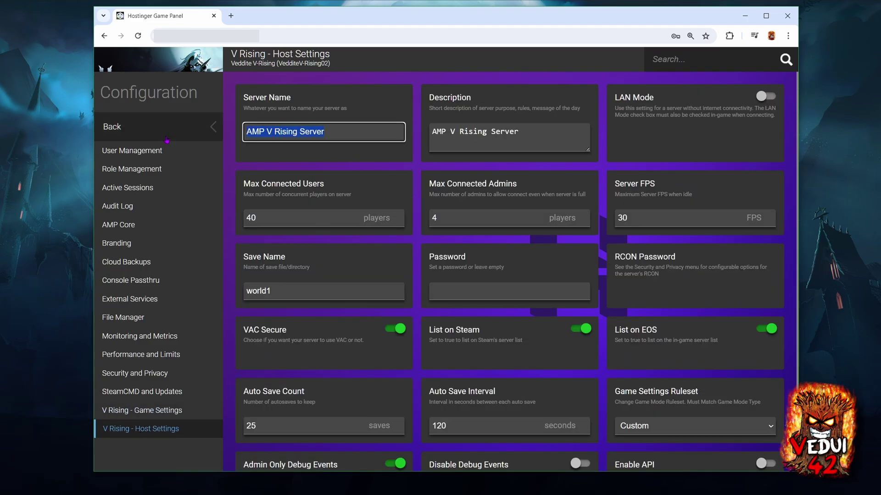
text(Ved)
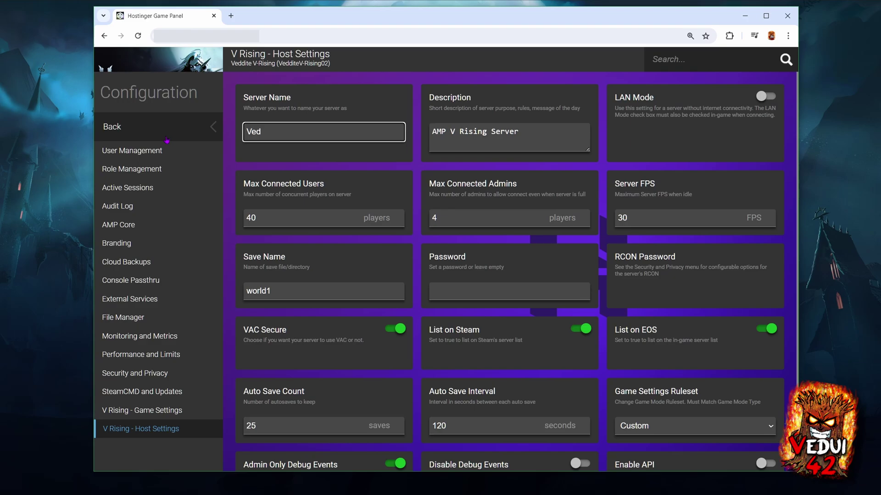
text(ui42)
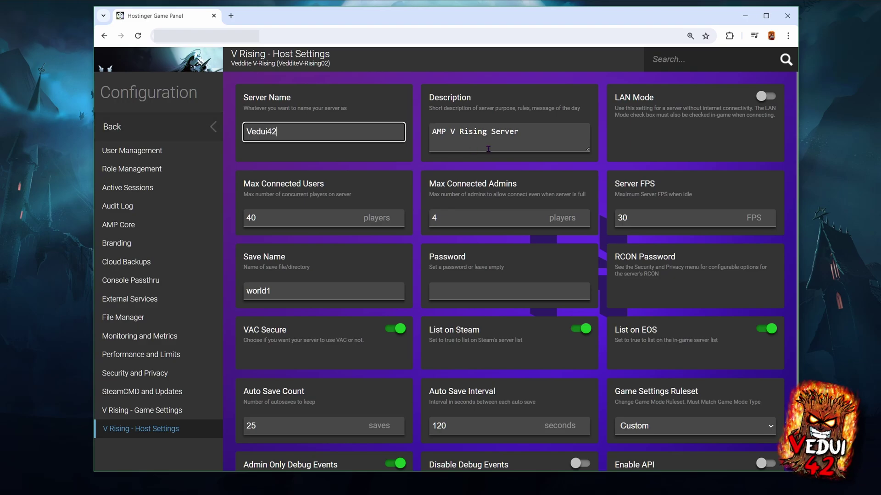
triple_click(550, 133)
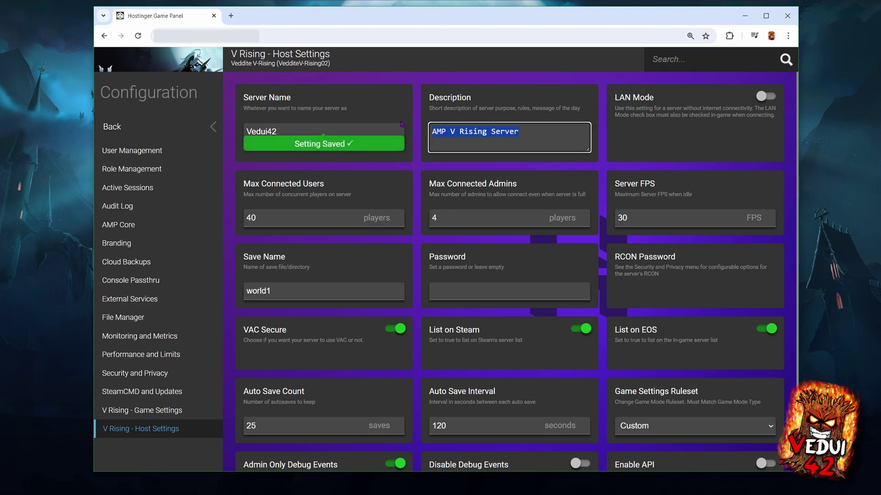
text(Test ser)
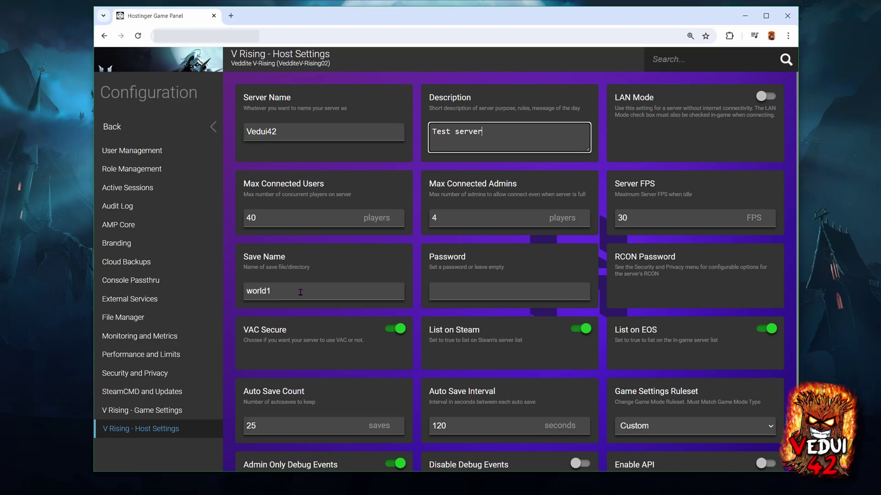
click(276, 292)
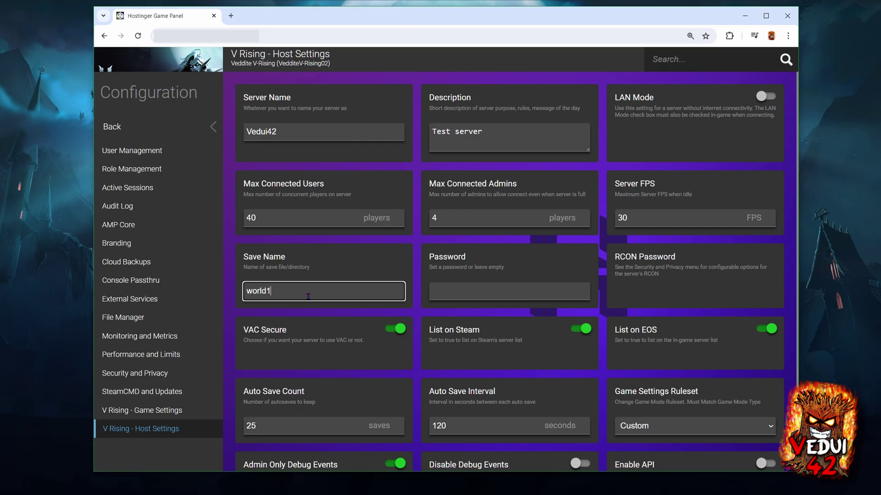
click(460, 296)
text(a)
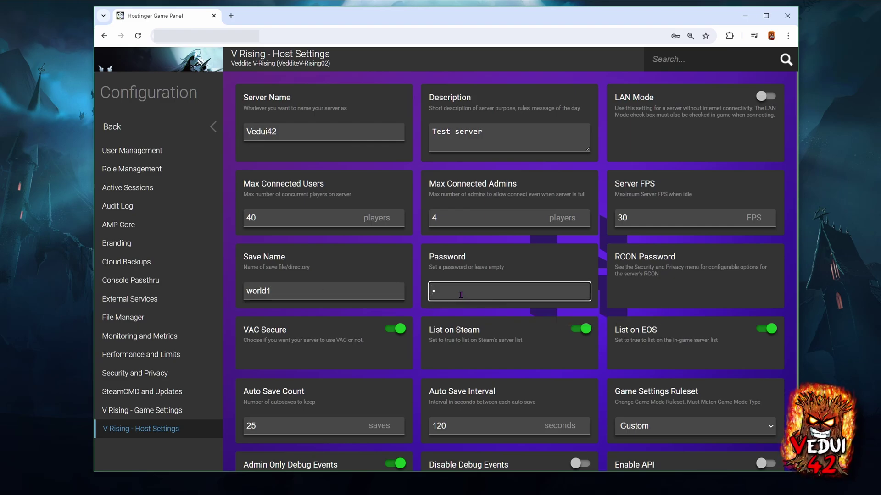
click(515, 334)
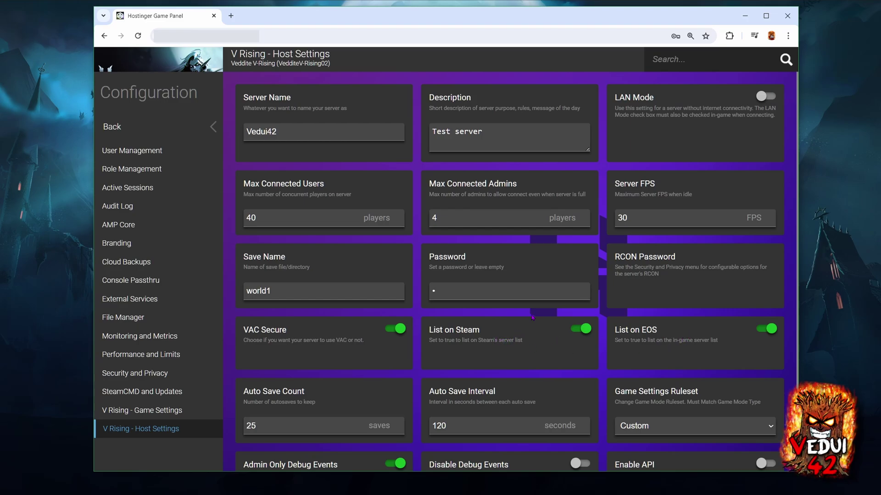
Open and close ServerGameSettings.json from save-data/Settings, then return to Status
click(155, 130)
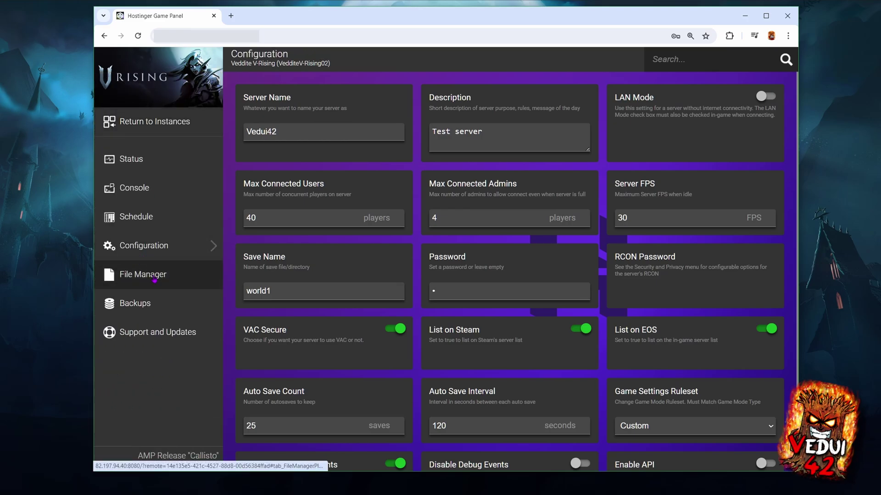
click(154, 278)
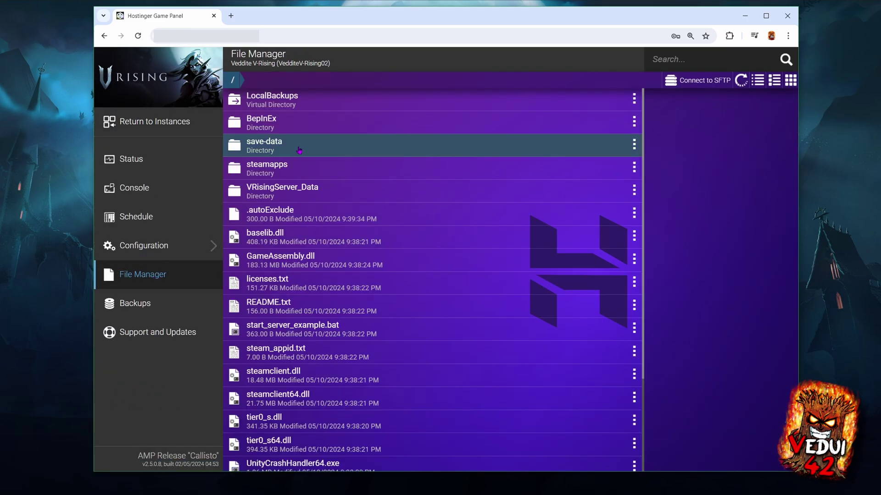
click(299, 150)
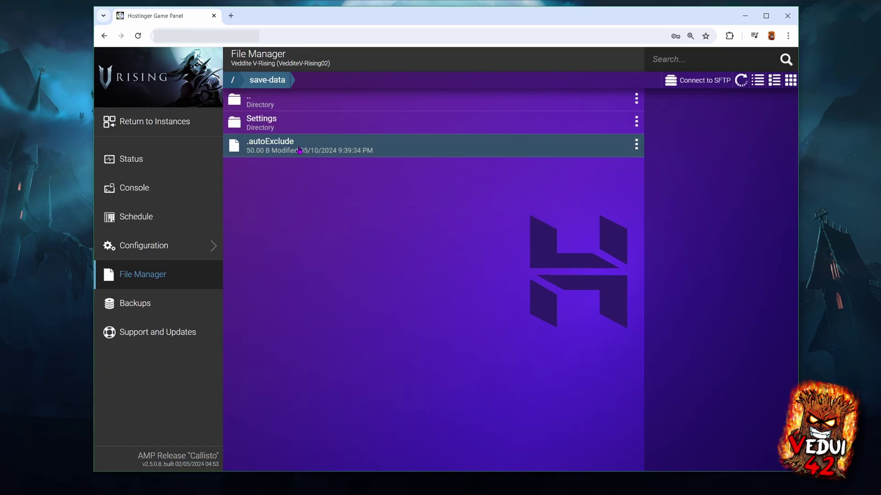
click(295, 118)
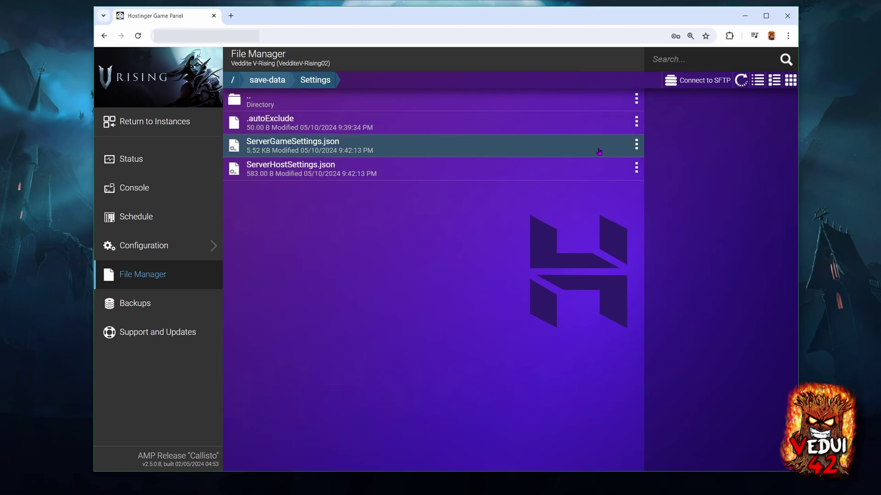
click(636, 145)
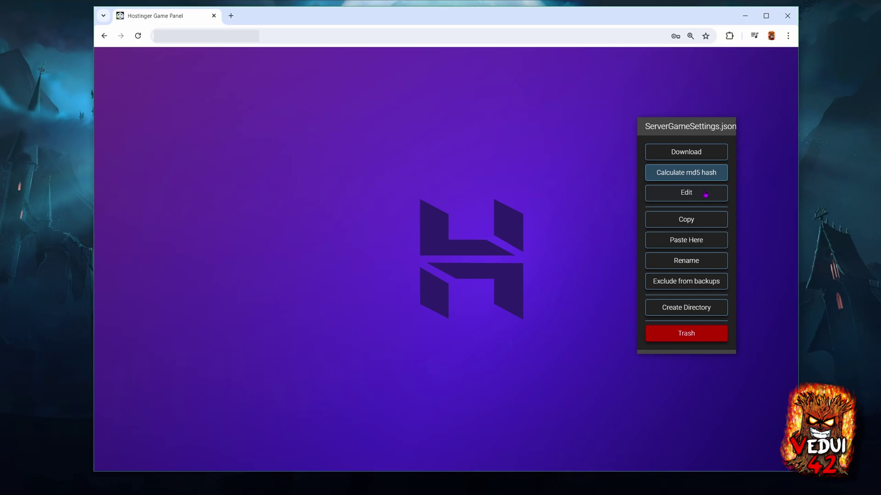
click(705, 195)
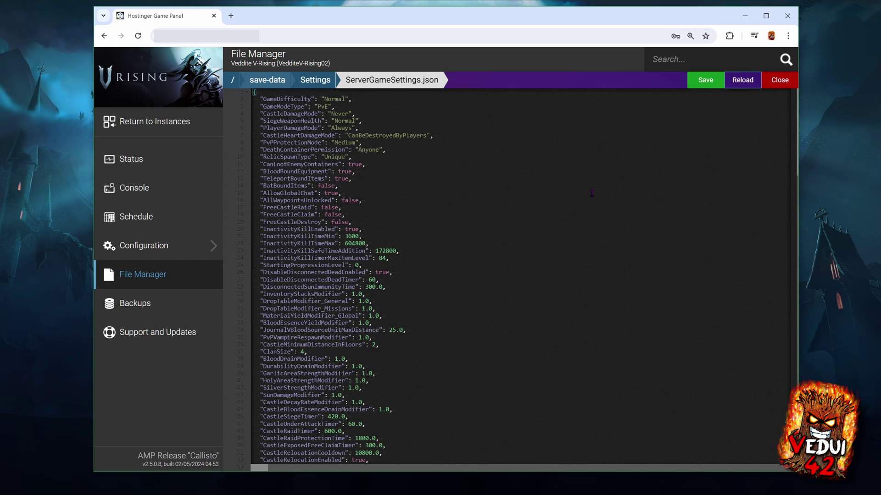
click(777, 80)
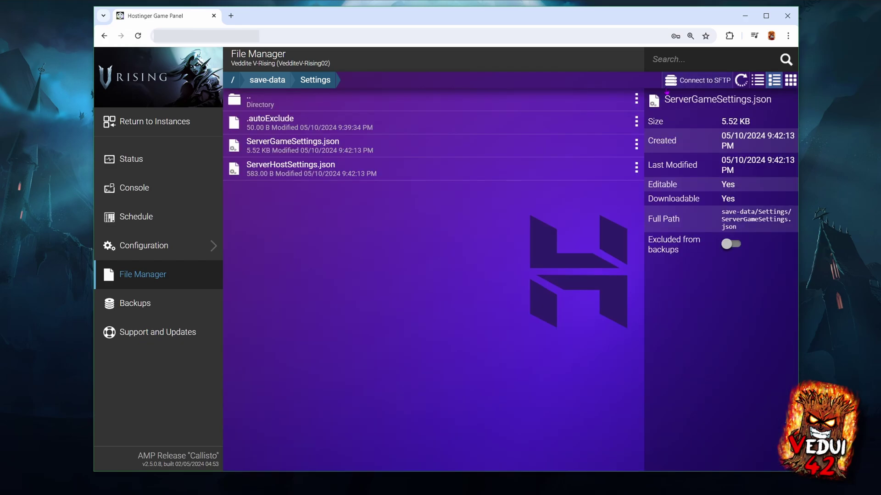
click(154, 159)
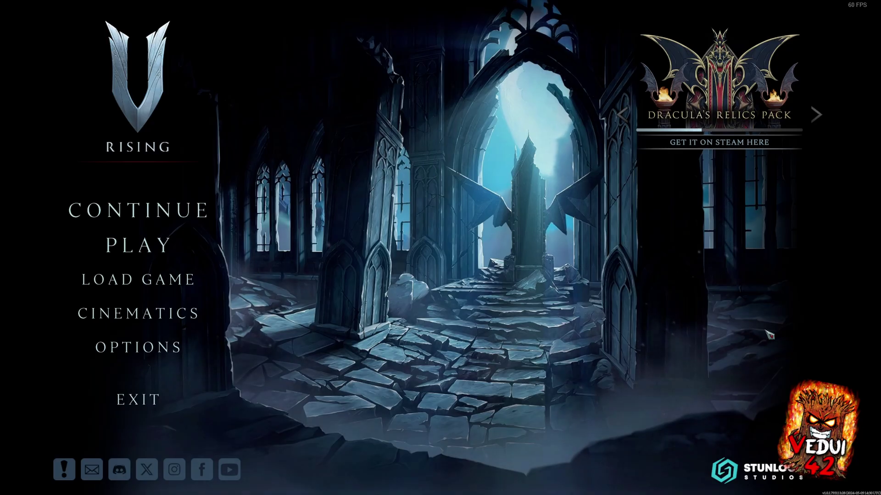
Open the Online Play server browser and search for Vedui42, sorted by Recommended
click(160, 243)
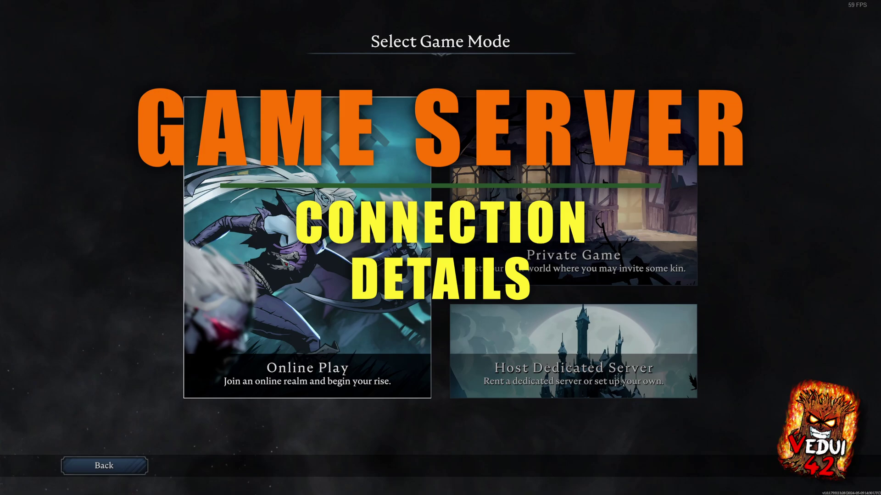
click(282, 260)
click(244, 278)
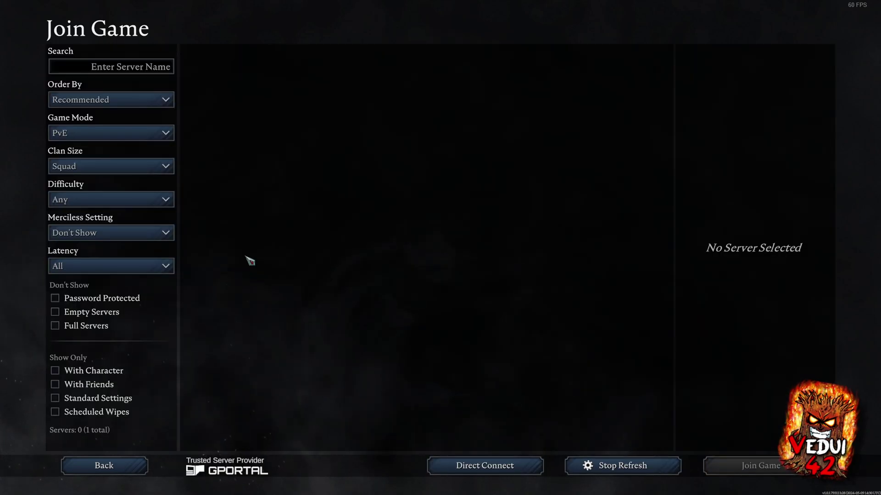
text(Ved)
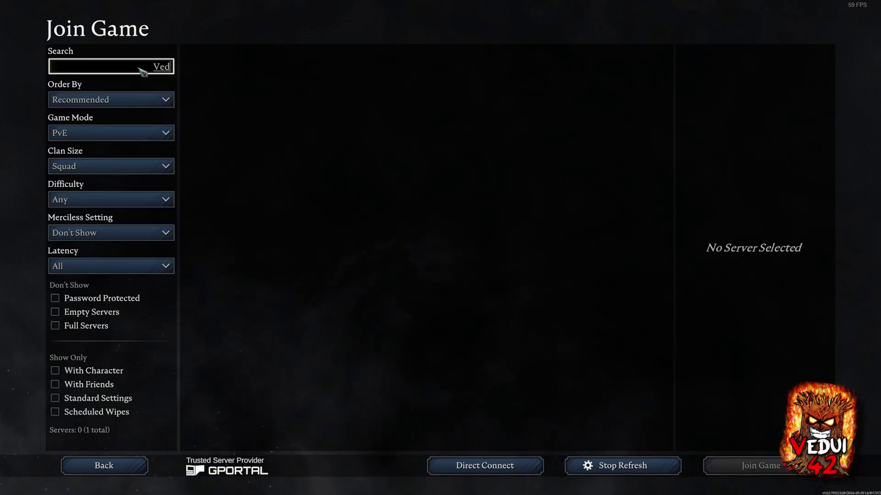
text(ui42)
click(100, 99)
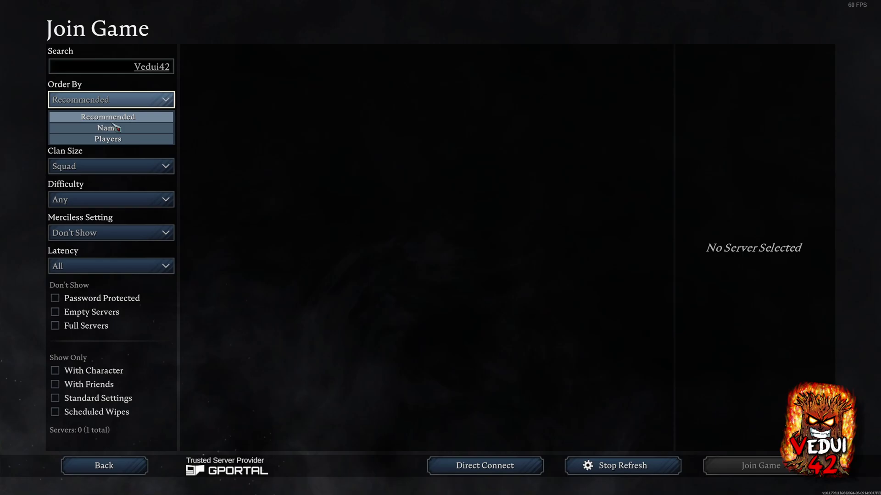
click(120, 118)
Set the Game Mode, Clan Size and Difficulty filters to Any, and Merciless to Show
click(108, 134)
click(110, 150)
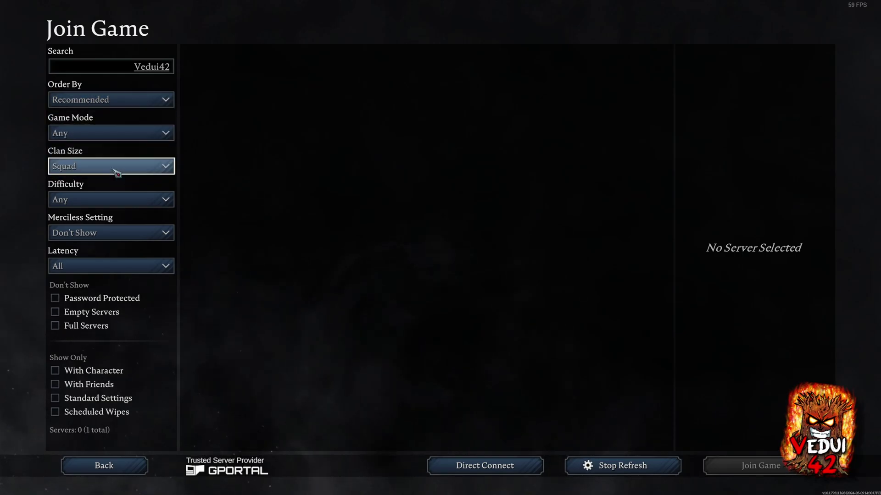
click(118, 169)
click(115, 200)
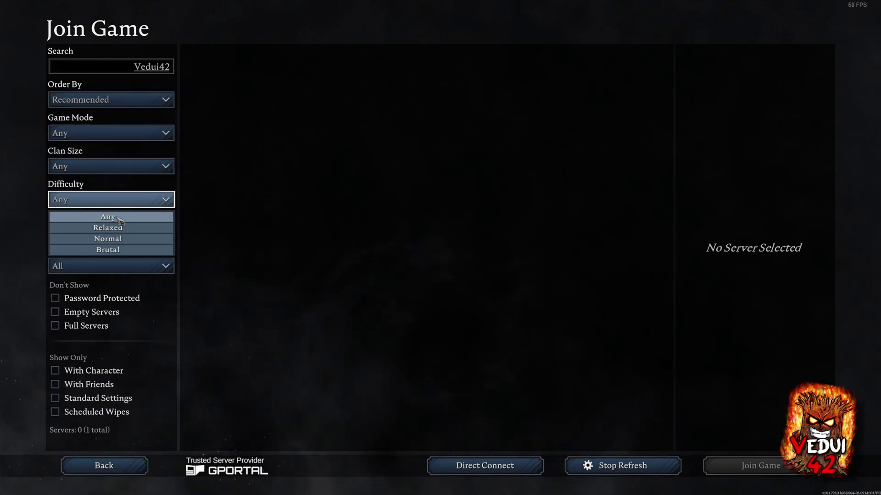
click(120, 219)
click(118, 251)
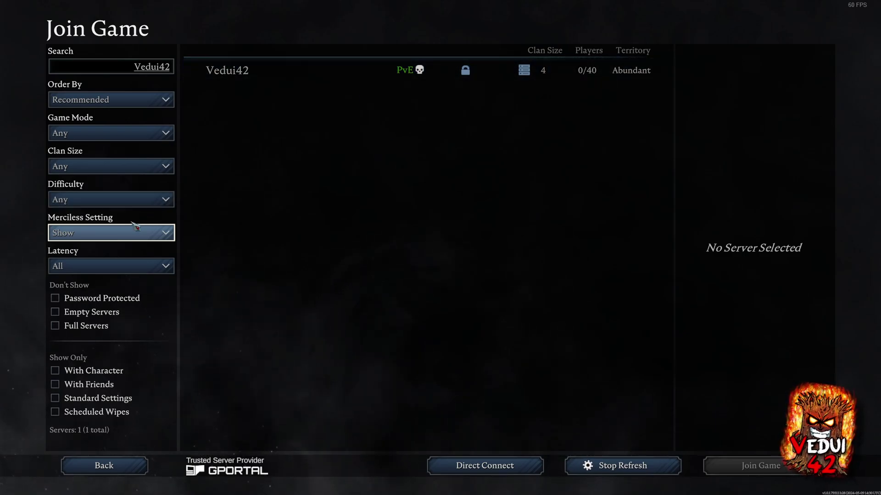
click(138, 233)
click(122, 275)
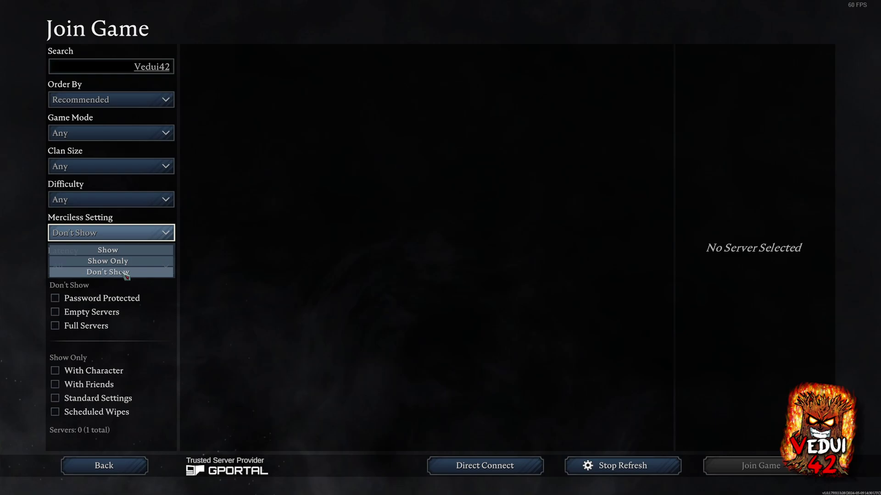
click(128, 236)
click(122, 251)
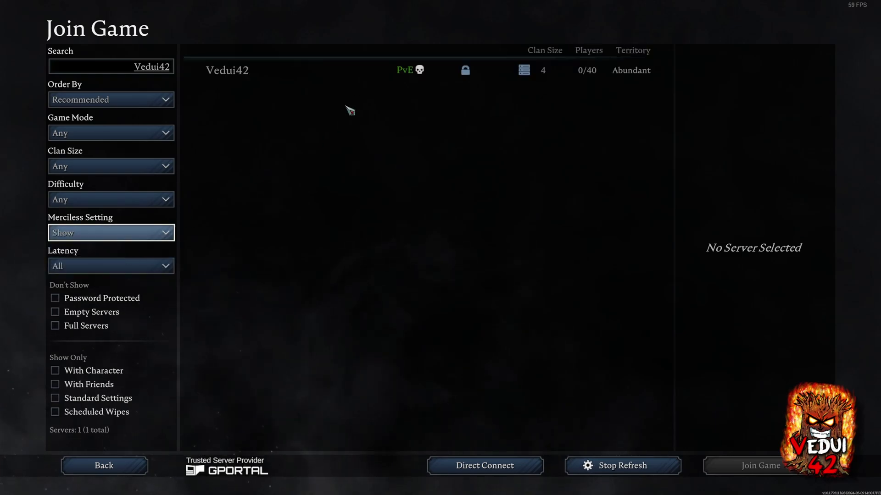
Select Vedui42 and view its detailed server settings
click(394, 73)
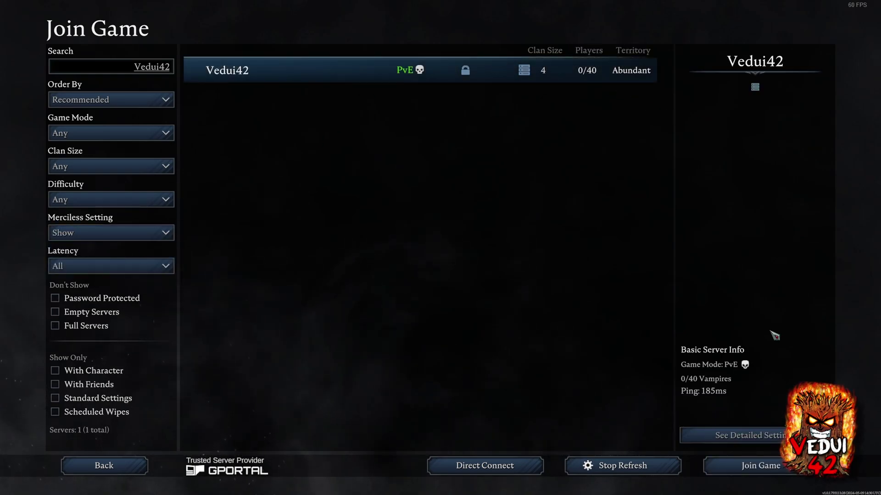
click(764, 434)
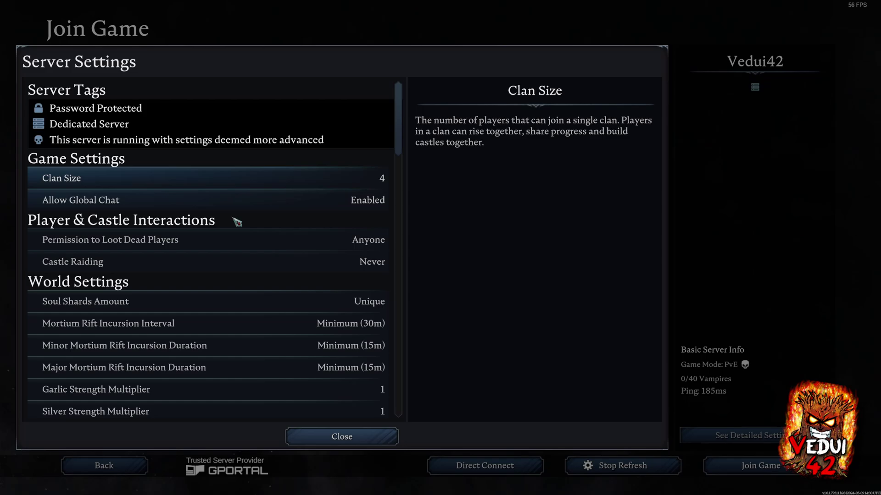
click(341, 436)
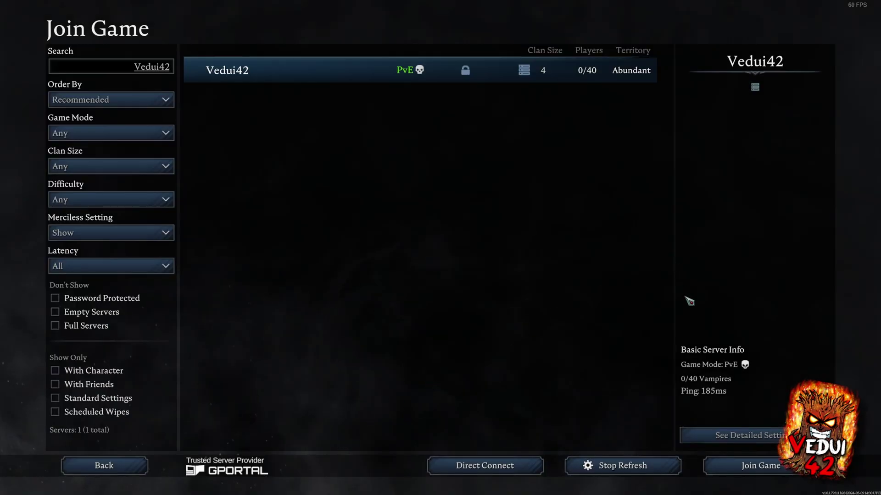
Join the Vedui42 server with its password
click(753, 472)
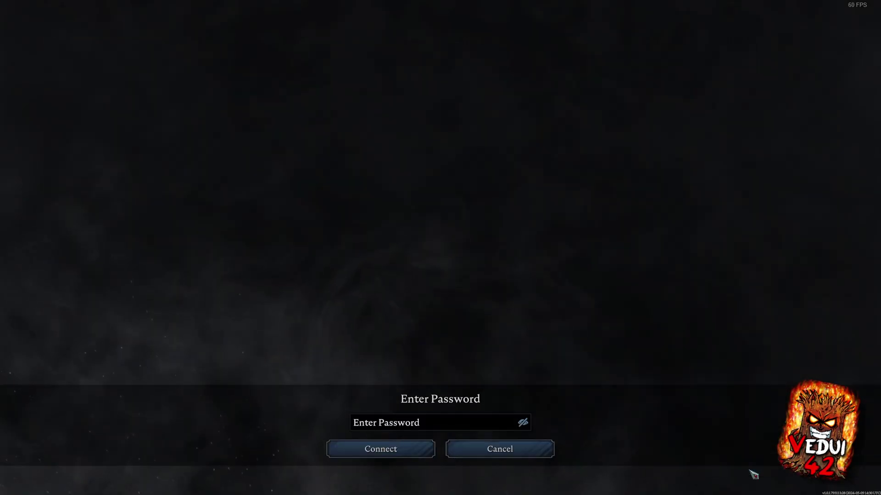
click(464, 420)
text(1)
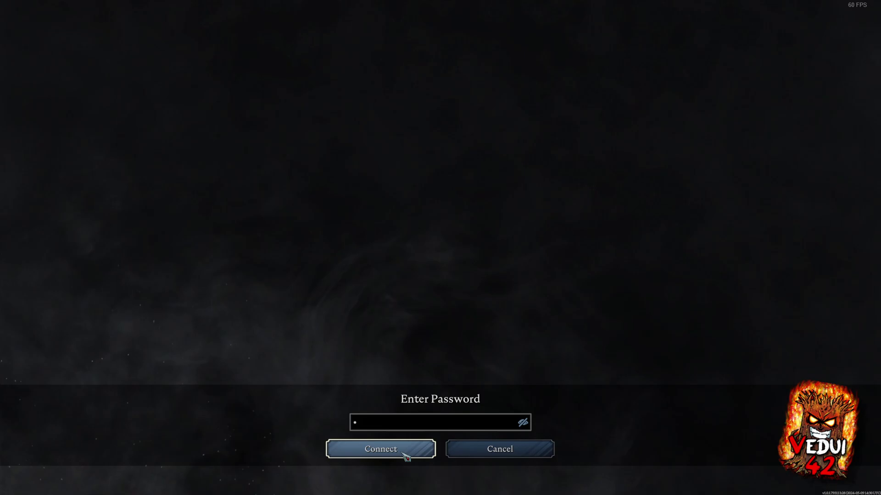
click(403, 457)
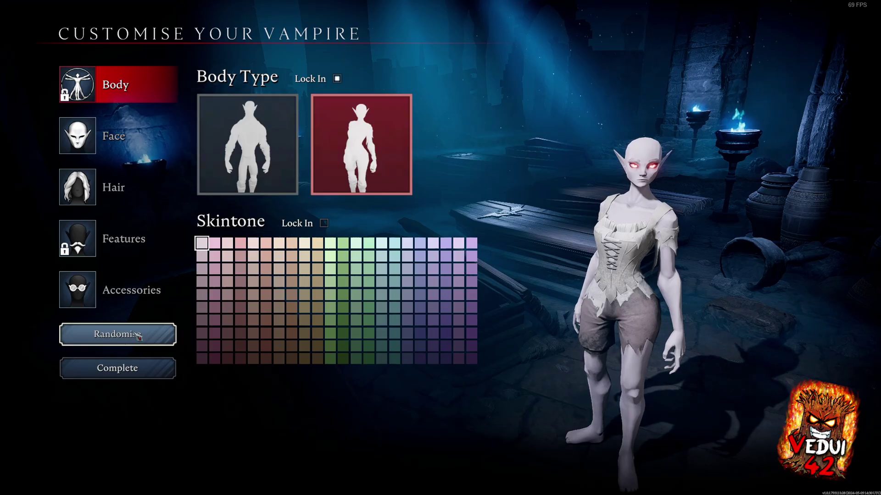
Give the vampire a green skintone and complete the character as Eli
click(355, 295)
click(268, 118)
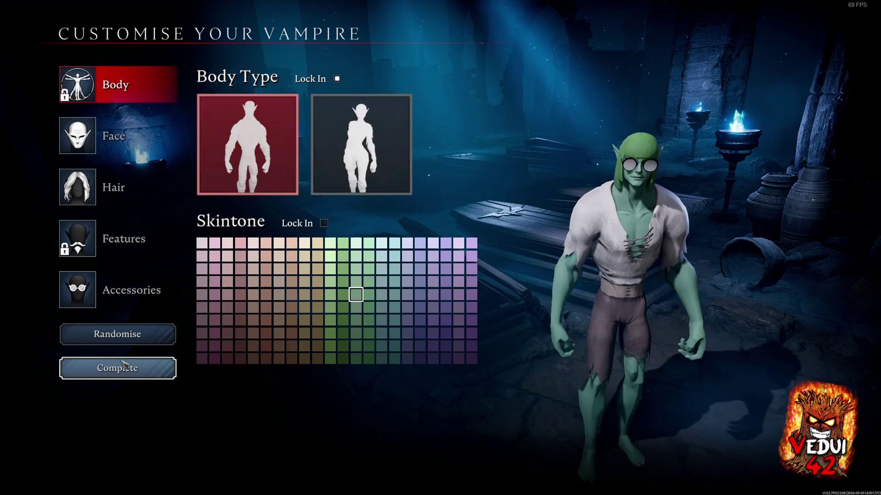
click(120, 368)
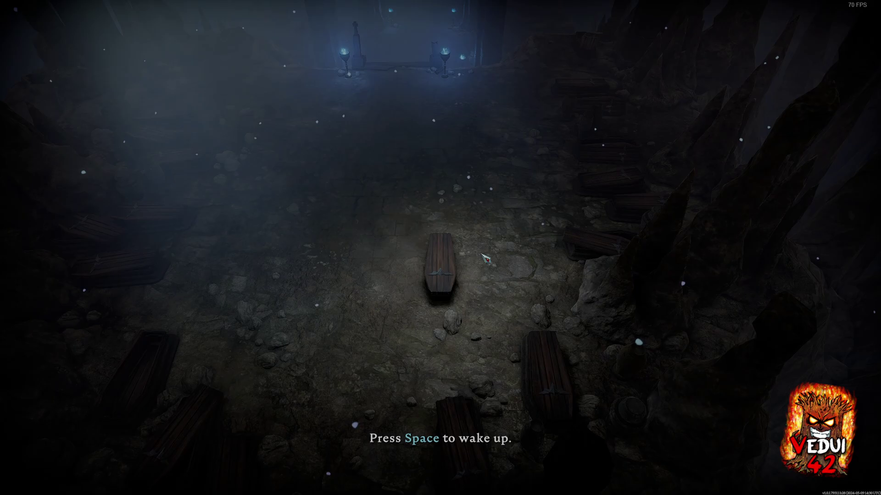
Wake the vampire from its coffin with Space
key(space)
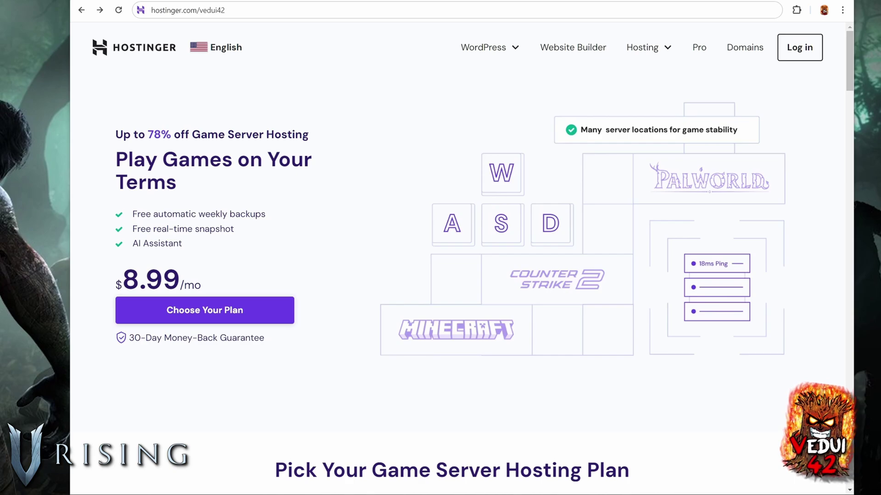
scroll(458, 262, down, 15)
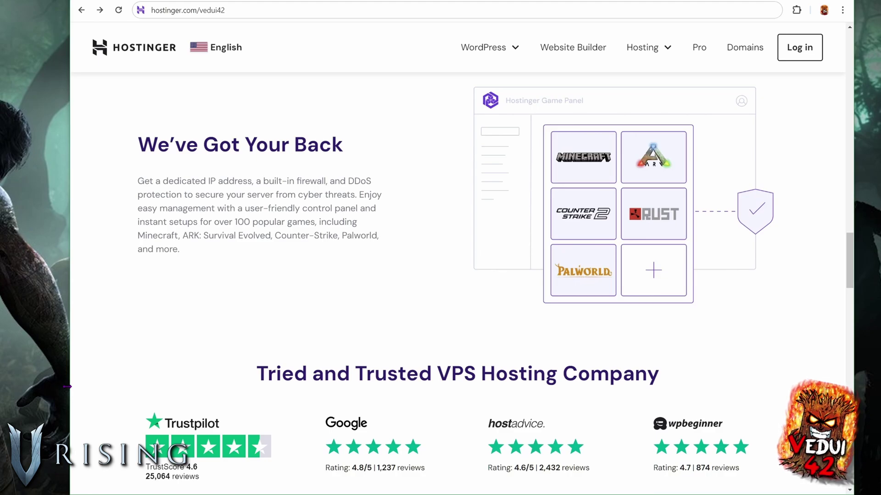
scroll(458, 275, down, 10)
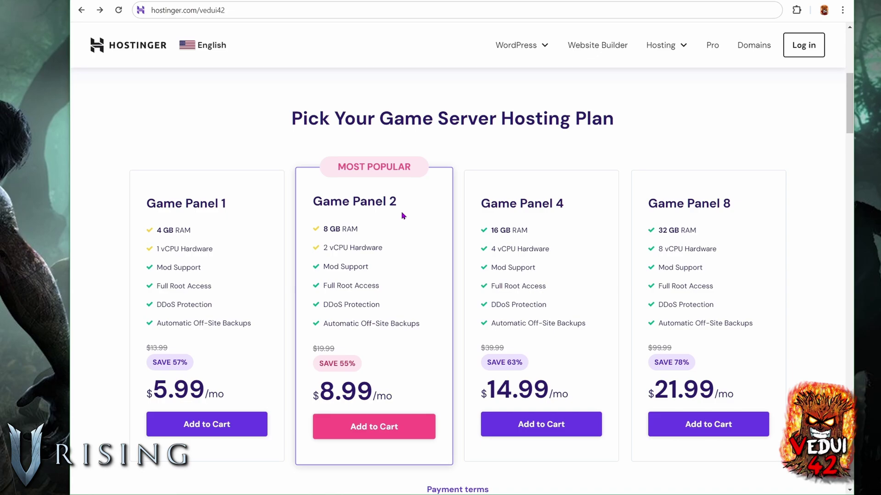
Add Game Panel 2 to the cart and choose the 12-month period at $9.99/month
click(400, 431)
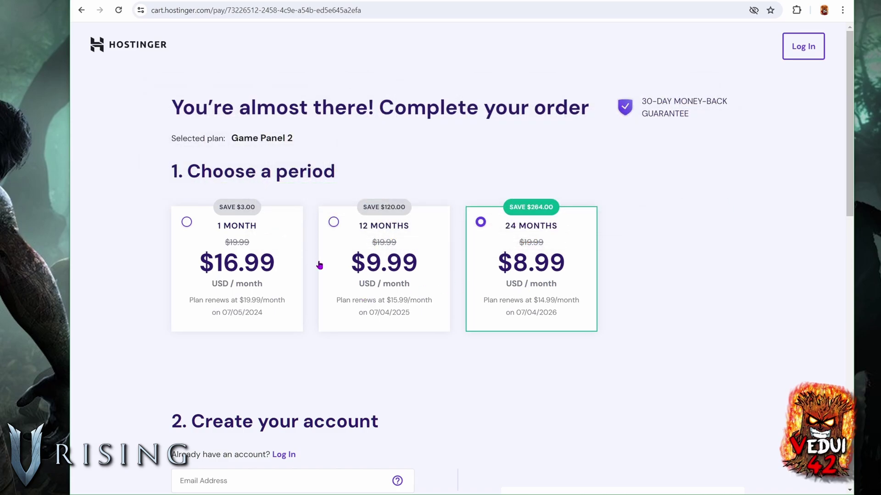
click(187, 222)
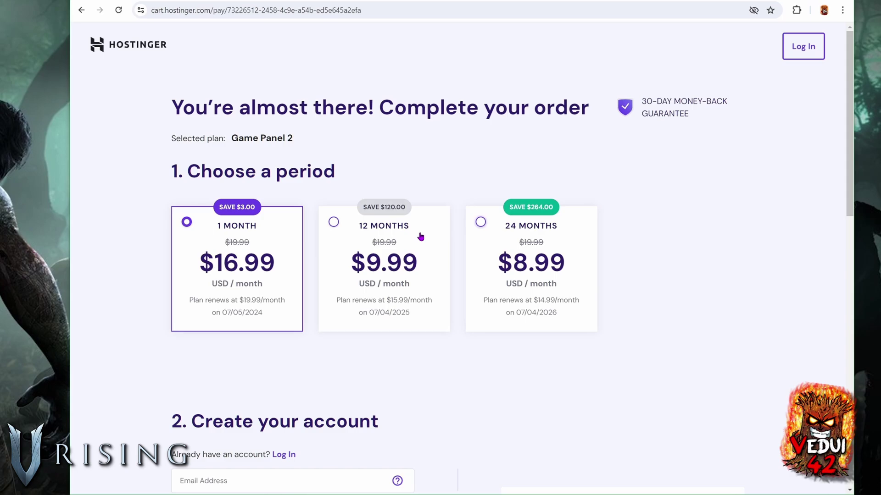
click(481, 223)
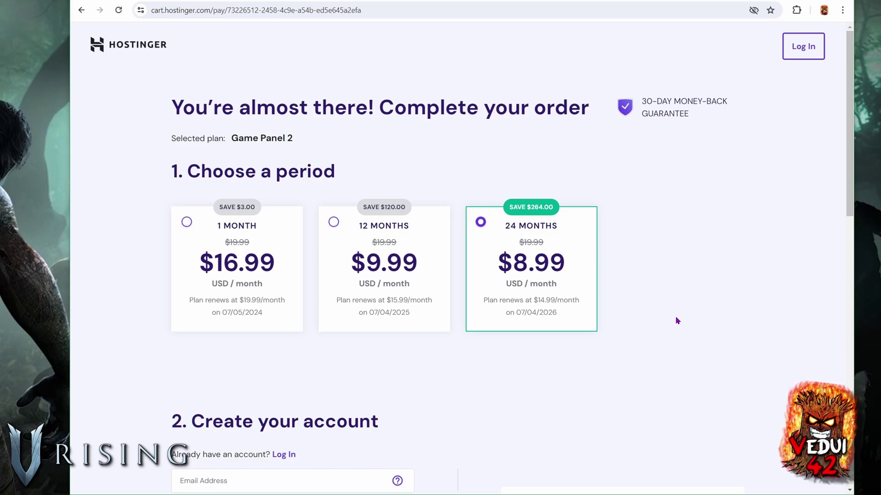
click(334, 224)
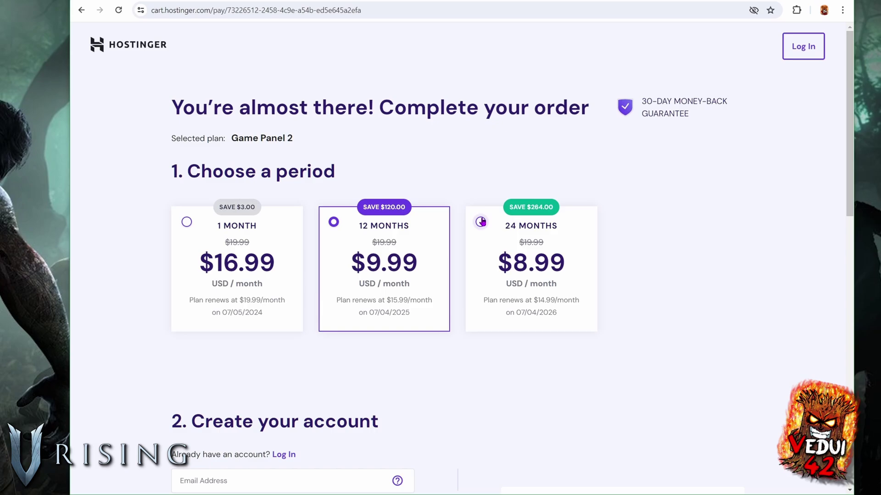
click(480, 222)
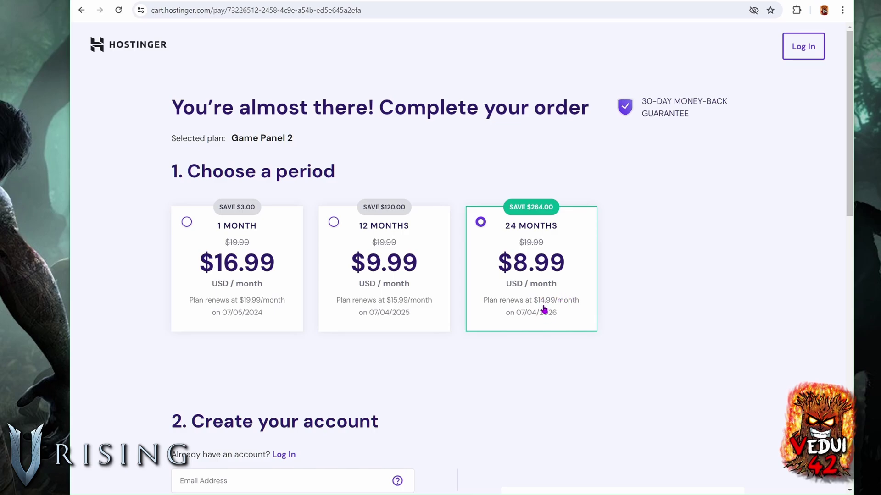
click(399, 313)
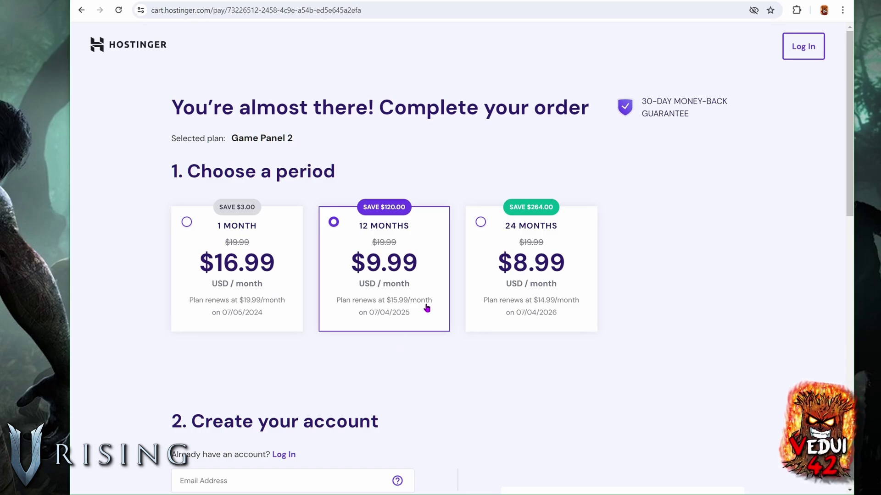
scroll(426, 308, down, 3)
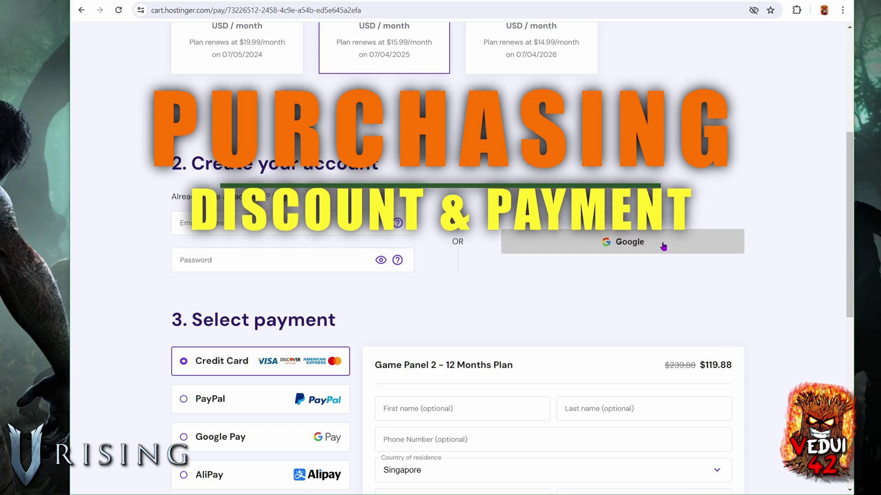
scroll(457, 53, down, 4)
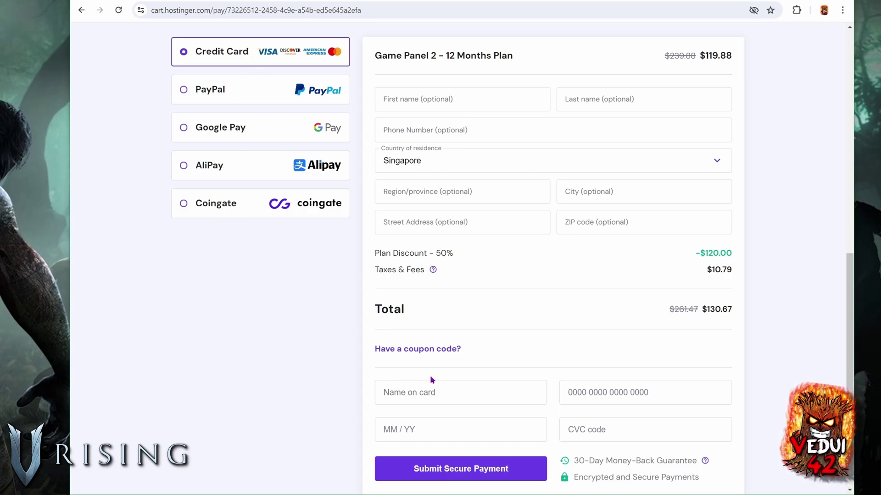
Apply coupon VEDUI42 to the Game Panel 2 order, bringing the total to $117.60
click(432, 350)
text(VEDUI42)
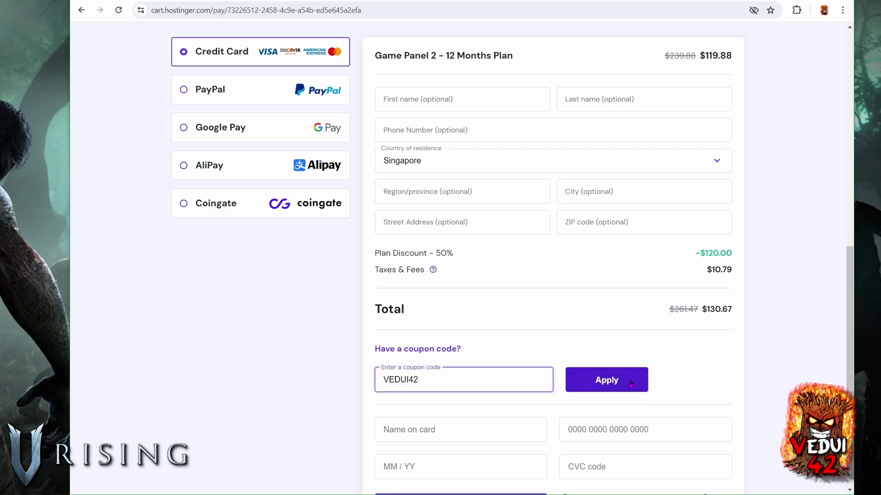
click(630, 384)
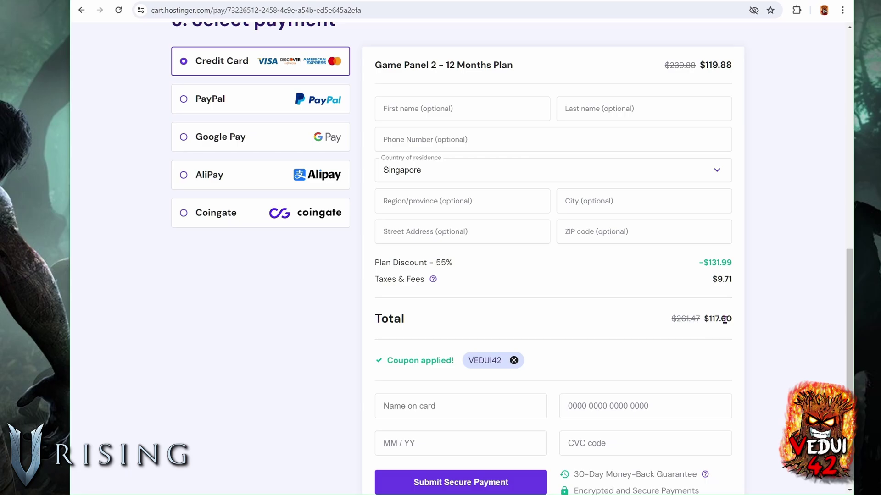
drag(847, 319, 848, 124)
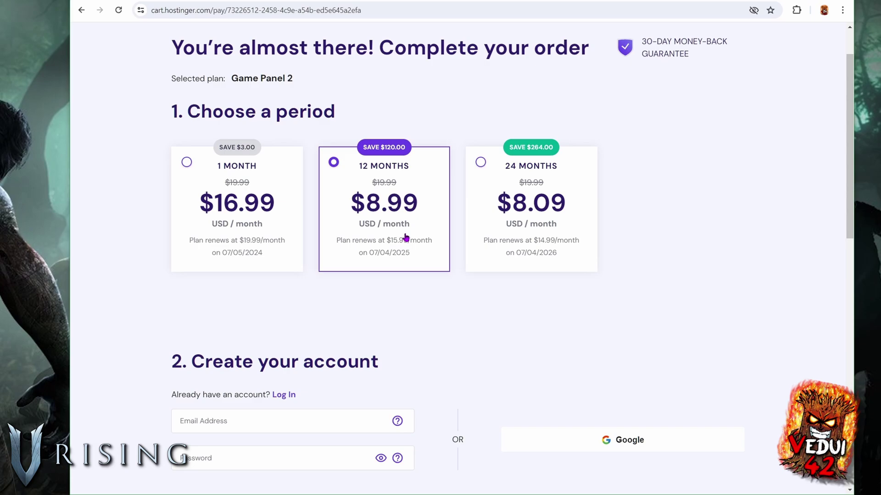
scroll(559, 286, down, 10)
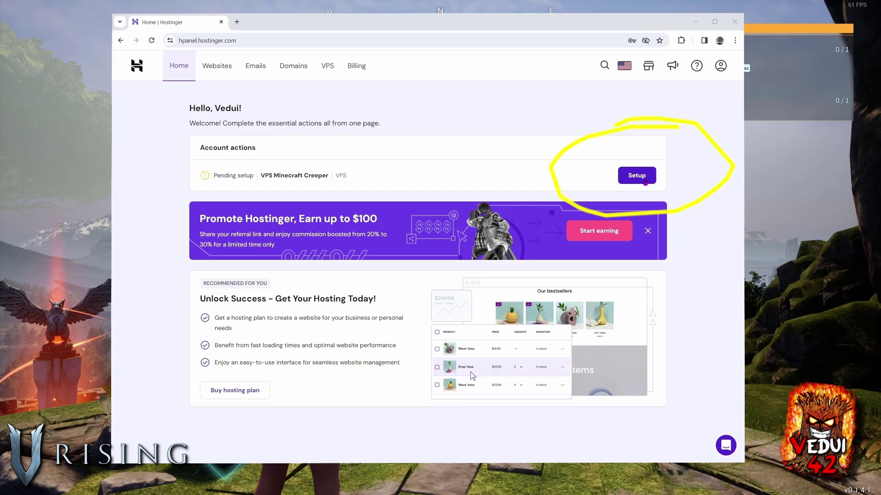
Set up the pending VPS in the United States location and finish setup
click(645, 181)
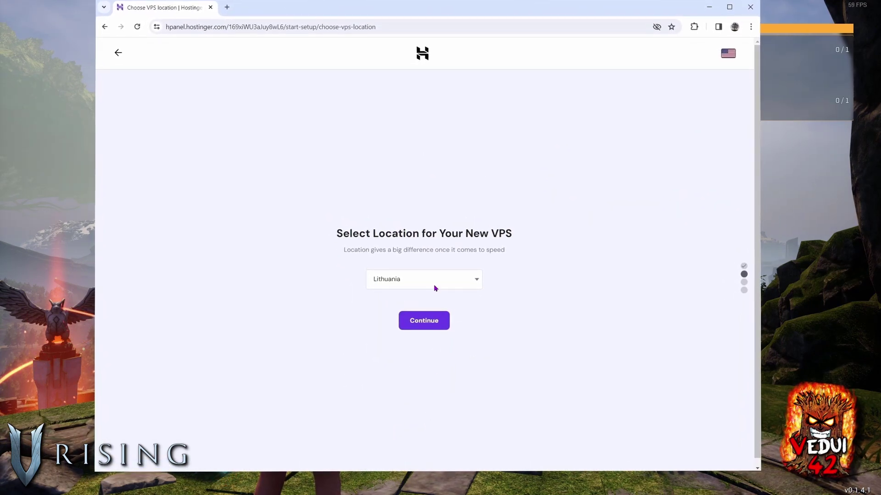
click(433, 276)
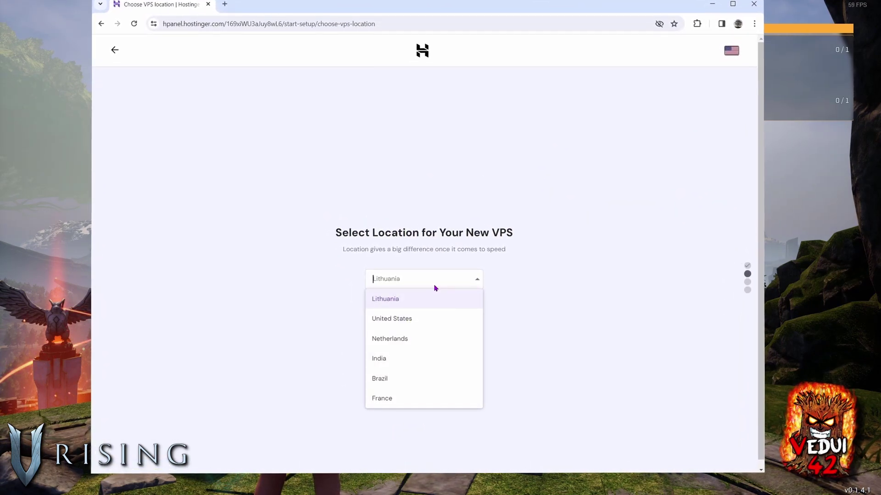
click(428, 318)
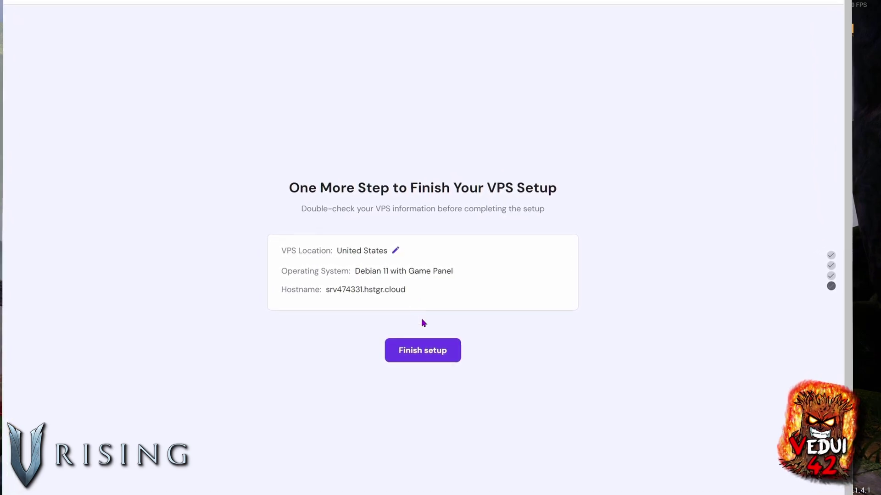
click(430, 357)
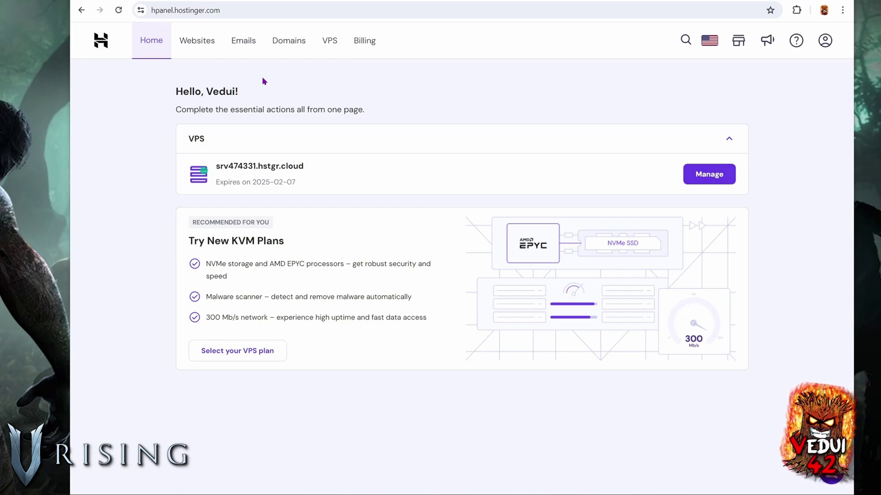
Open srv474331.hstgr.cloud's overview and view its Panel access login details
click(715, 168)
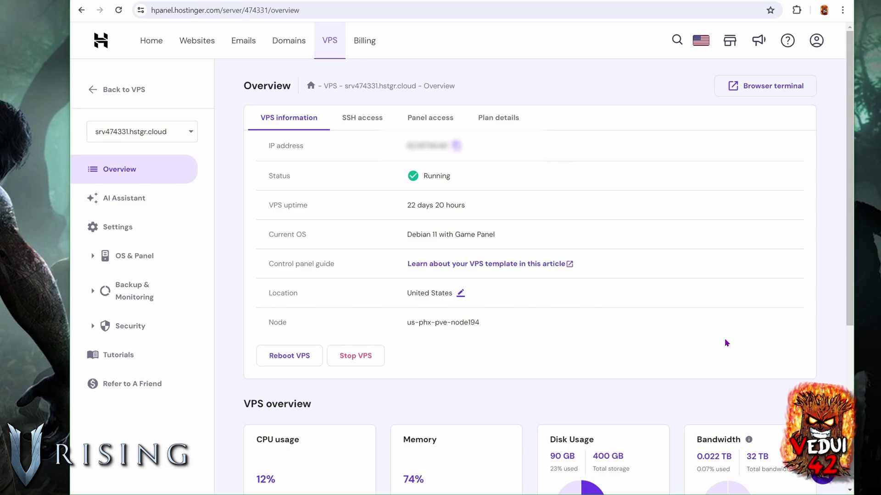
click(429, 120)
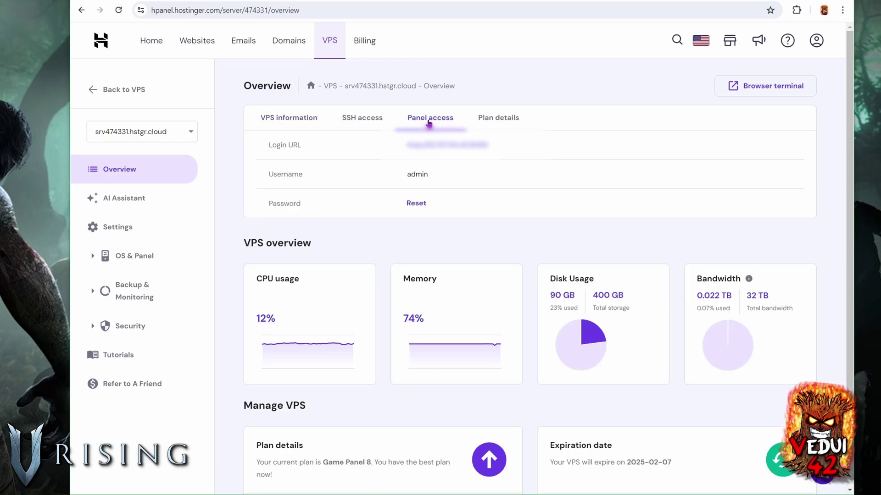